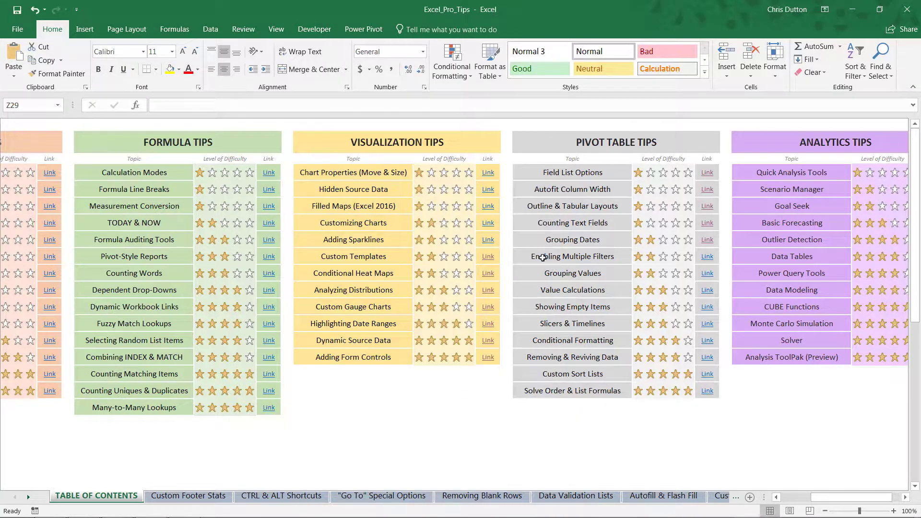
# Step: Go to the Enabling Multiple Filters example sheet and look over its movie revenue pivot table
pyautogui.click(576, 257)
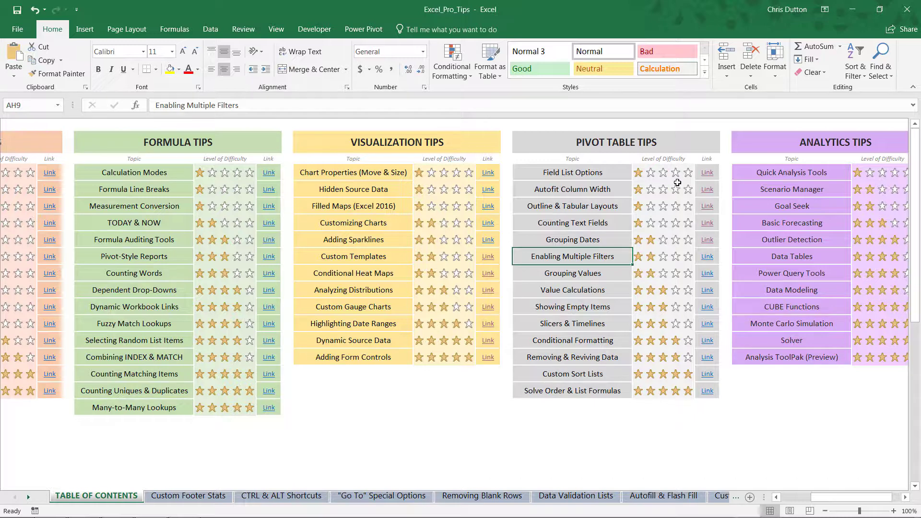
pyautogui.click(706, 253)
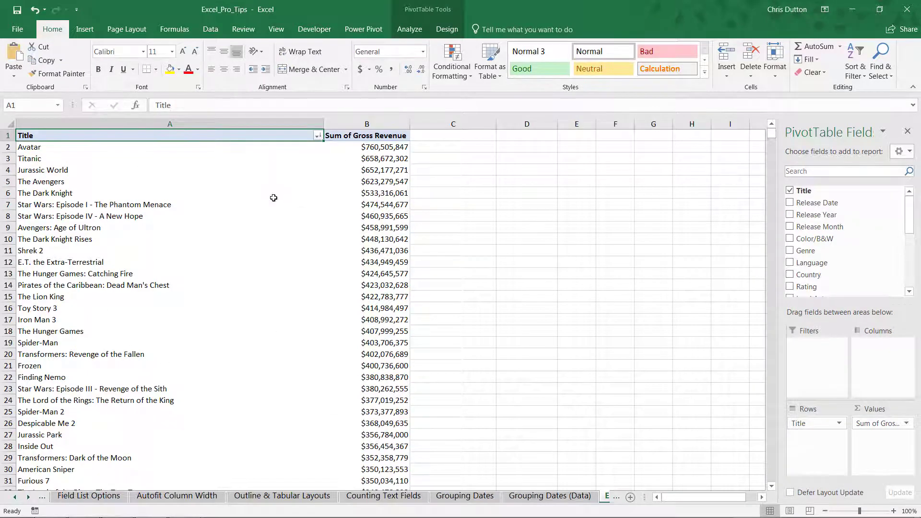
pyautogui.scroll(-4, 257, 253)
pyautogui.scroll(-1, 257, 254)
pyautogui.scroll(5, 253, 278)
pyautogui.scroll(-7, 367, 207)
pyautogui.scroll(-20, 368, 216)
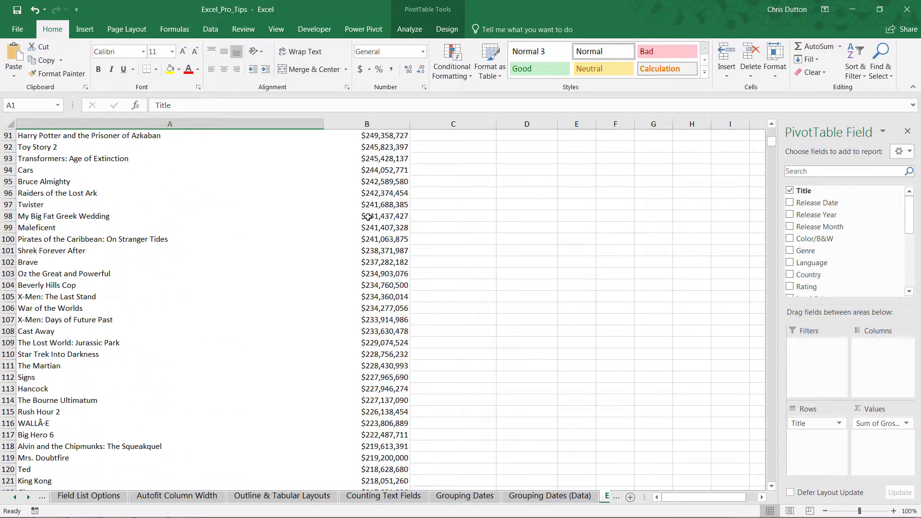
pyautogui.scroll(-14, 372, 210)
pyautogui.scroll(14, 368, 216)
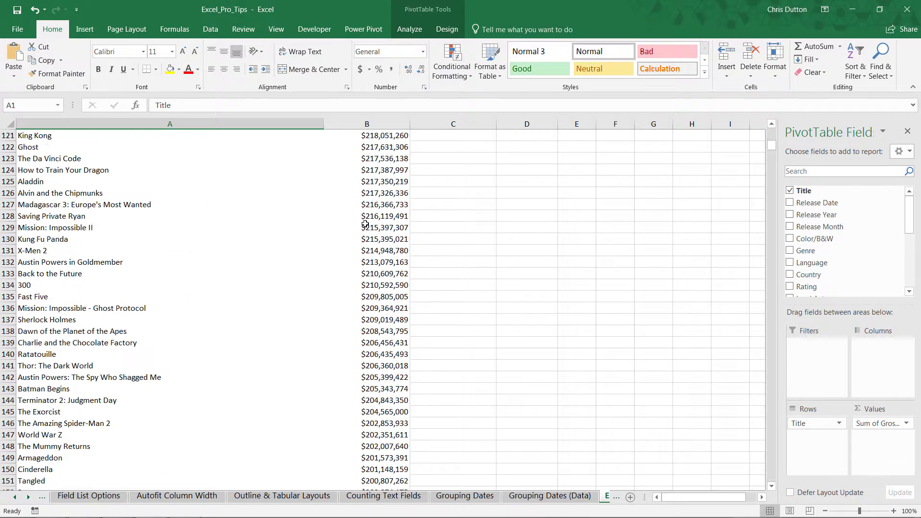
pyautogui.scroll(20, 365, 223)
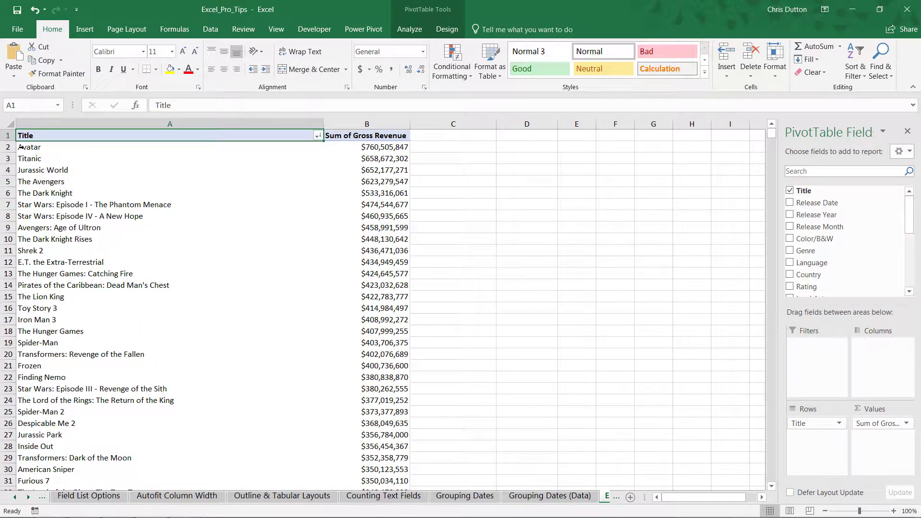
# Step: Select a movie title cell and move down to The Avengers
pyautogui.click(41, 158)
pyautogui.press('Down')
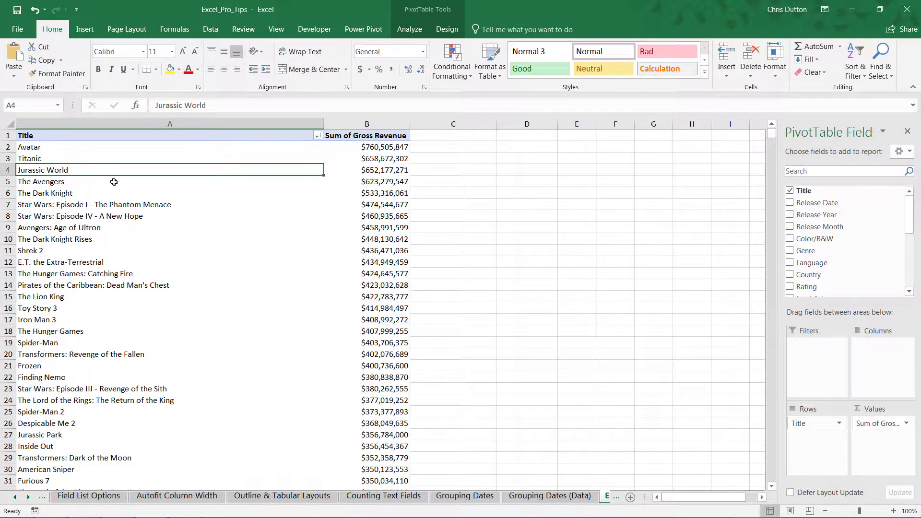
pyautogui.press('Down')
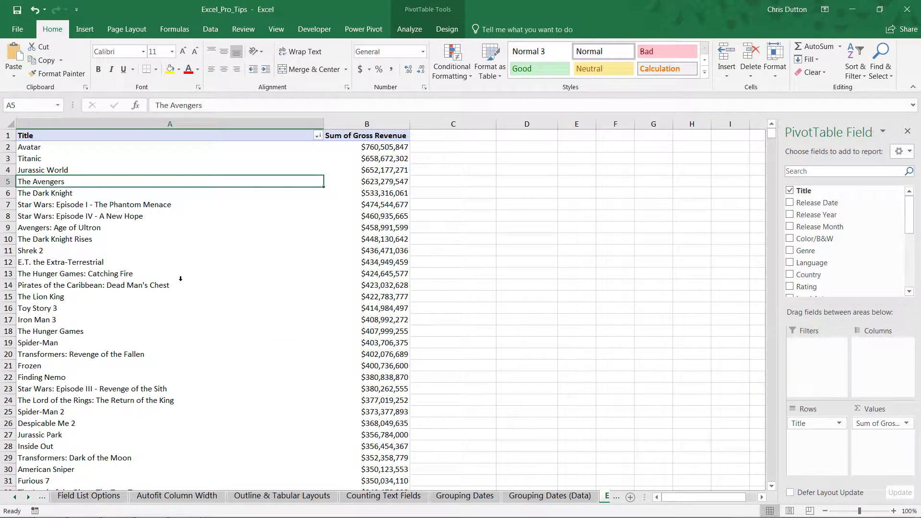
# Step: Add a Title label filter so only titles ending with 2 remain
pyautogui.click(317, 136)
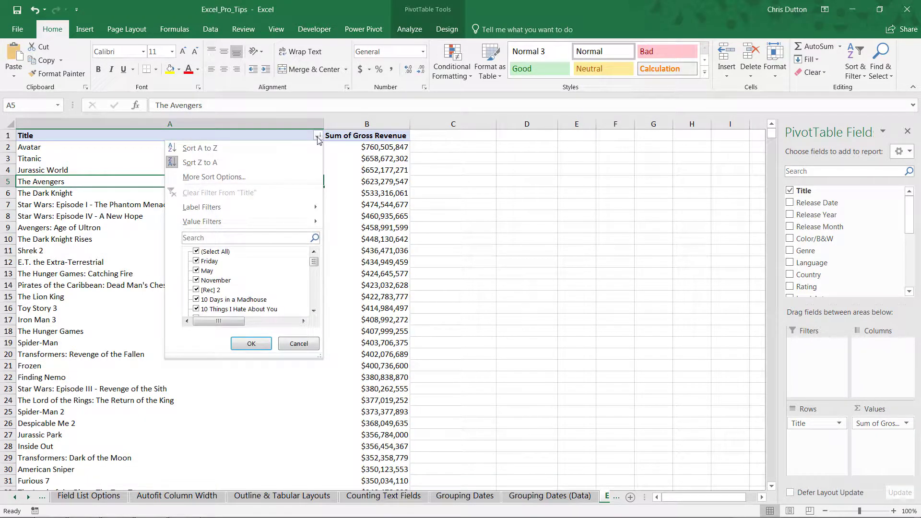
pyautogui.moveTo(223, 211)
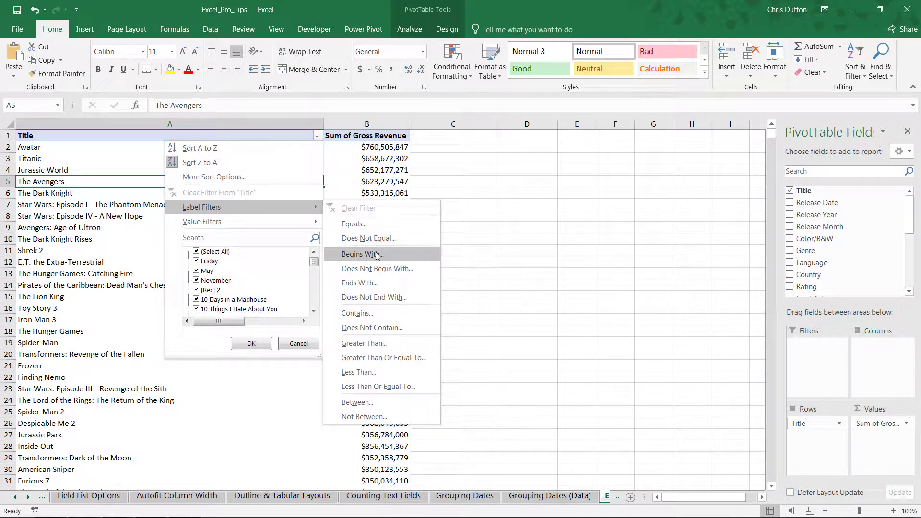
pyautogui.click(371, 283)
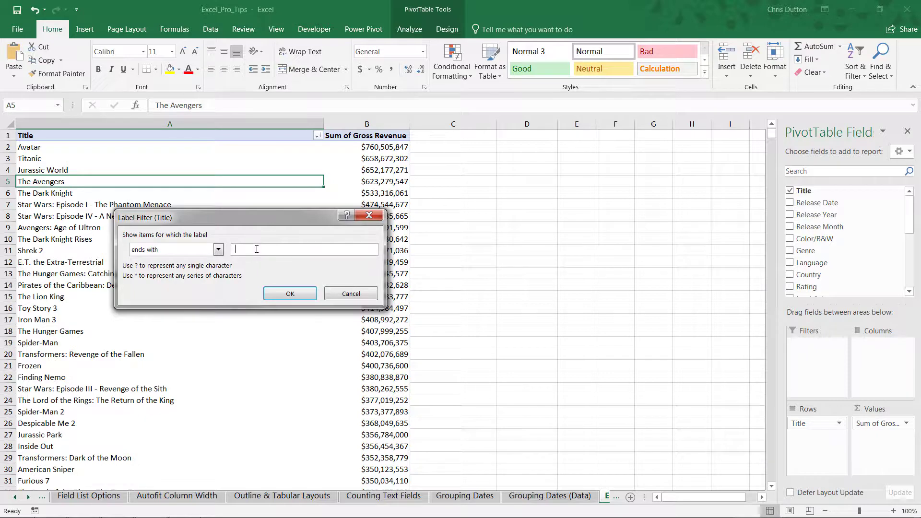
pyautogui.write('2')
pyautogui.click(288, 298)
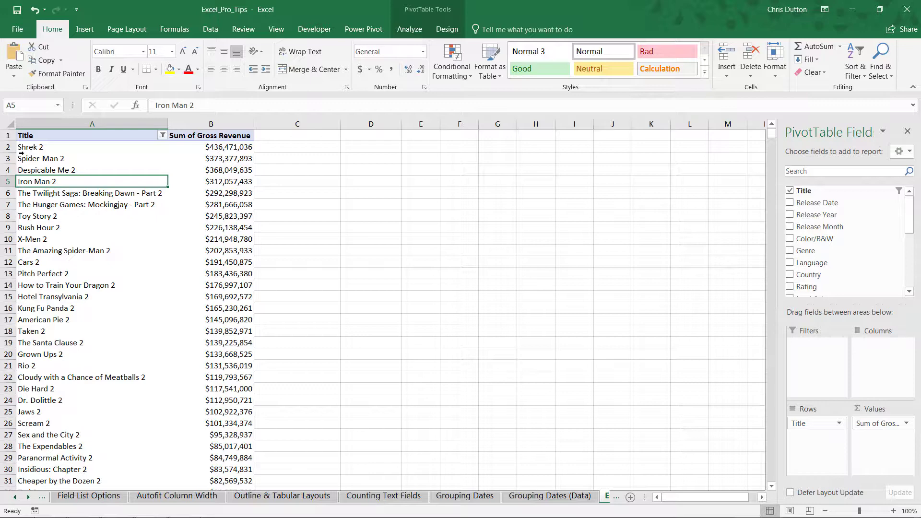
# Step: Highlight the filtered sequel titles in rows 2 to 29
pyautogui.scroll(-4, 126, 263)
pyautogui.scroll(-3, 125, 262)
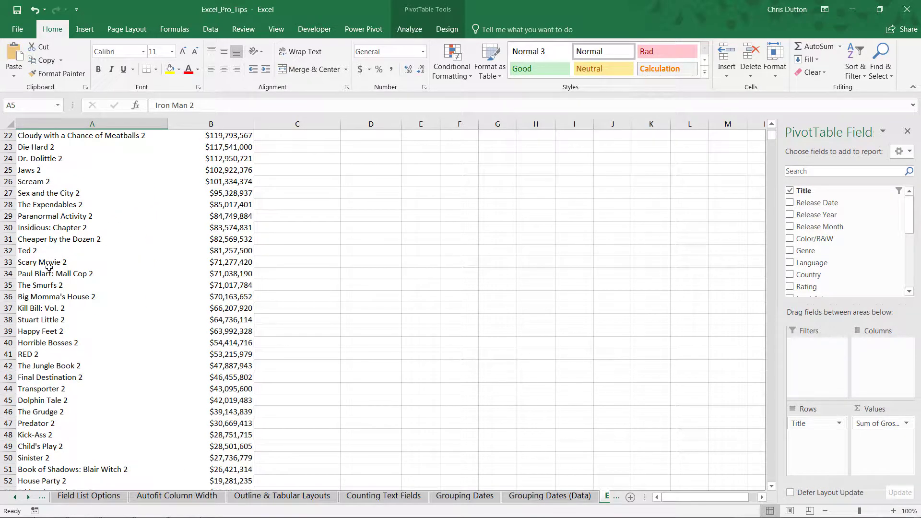
pyautogui.scroll(-5, 98, 337)
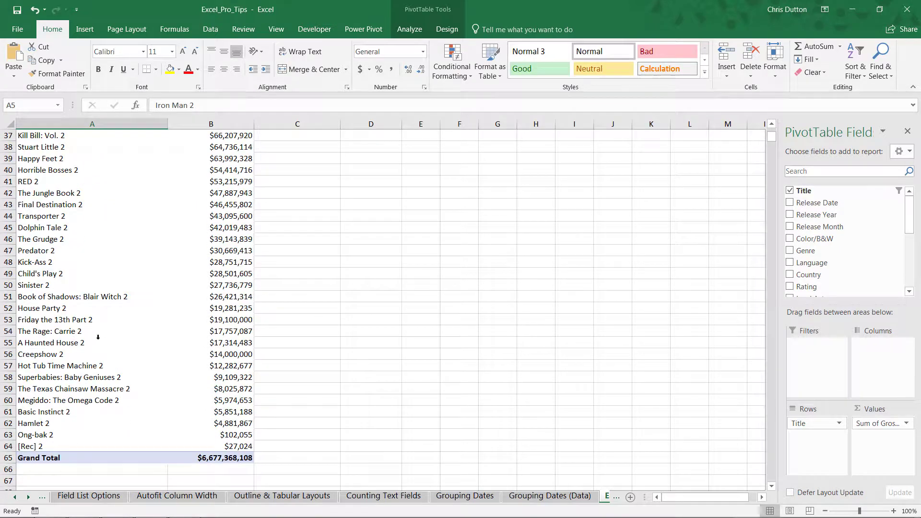
pyautogui.scroll(9, 235, 352)
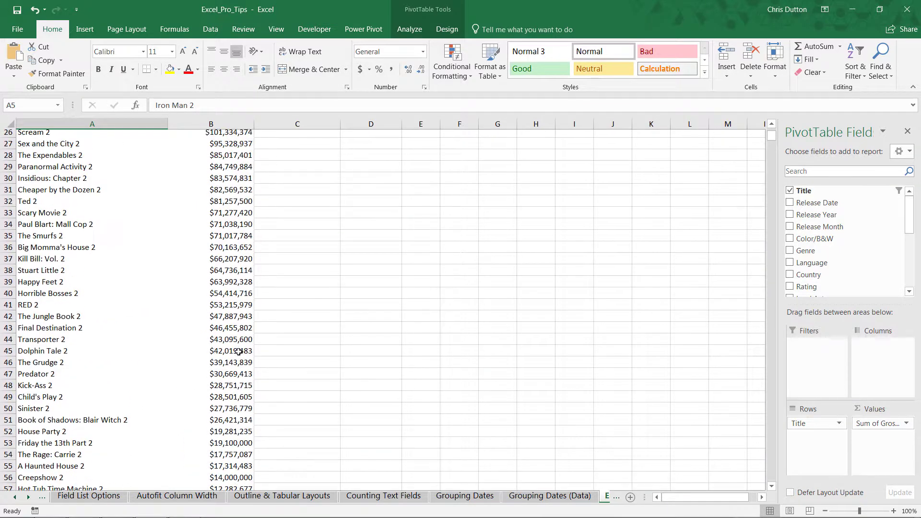
pyautogui.scroll(3, 237, 349)
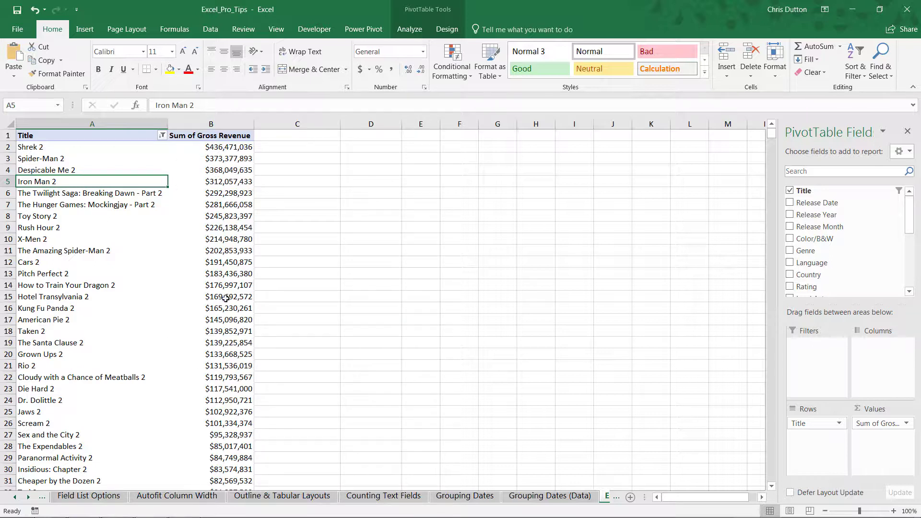
pyautogui.moveTo(92, 147); pyautogui.dragTo(96, 458)
pyautogui.scroll(-2, 101, 398)
pyautogui.scroll(2, 103, 382)
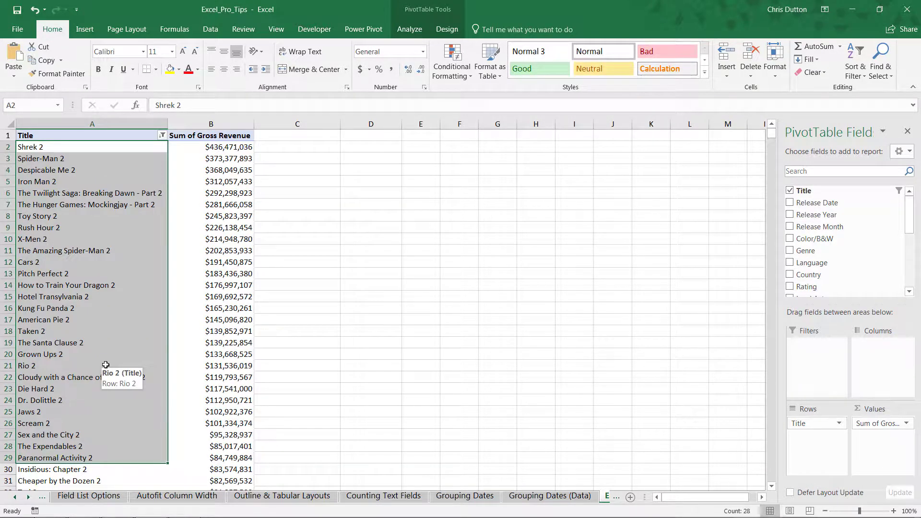
pyautogui.click(206, 250)
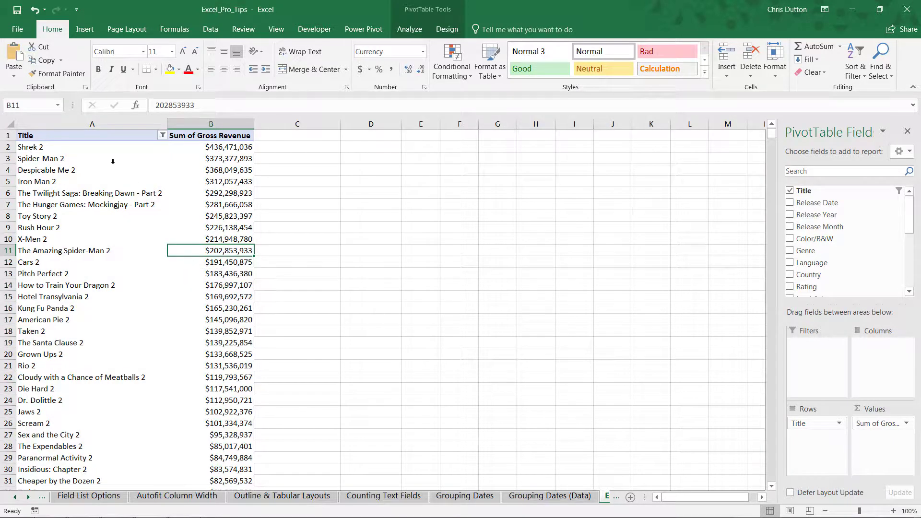
pyautogui.click(97, 150)
pyautogui.moveTo(97, 150); pyautogui.dragTo(85, 250)
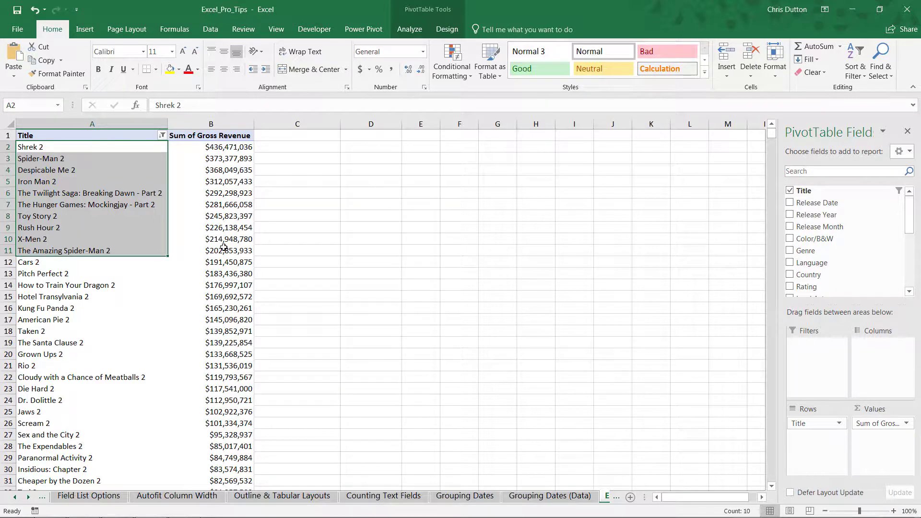
pyautogui.click(162, 135)
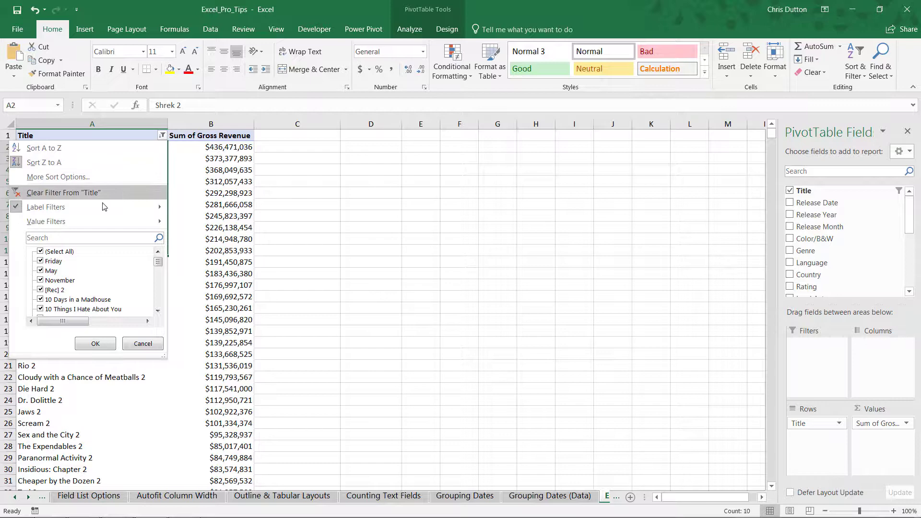
pyautogui.moveTo(64, 224)
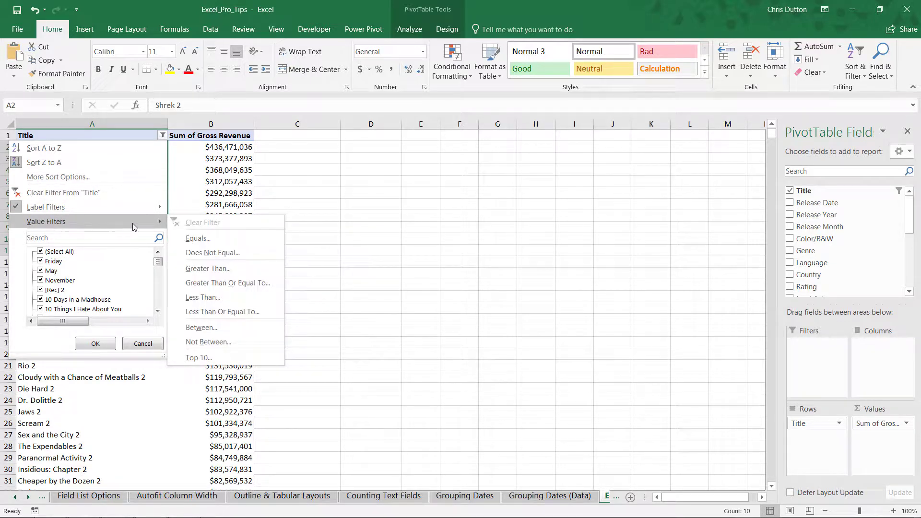
pyautogui.click(238, 272)
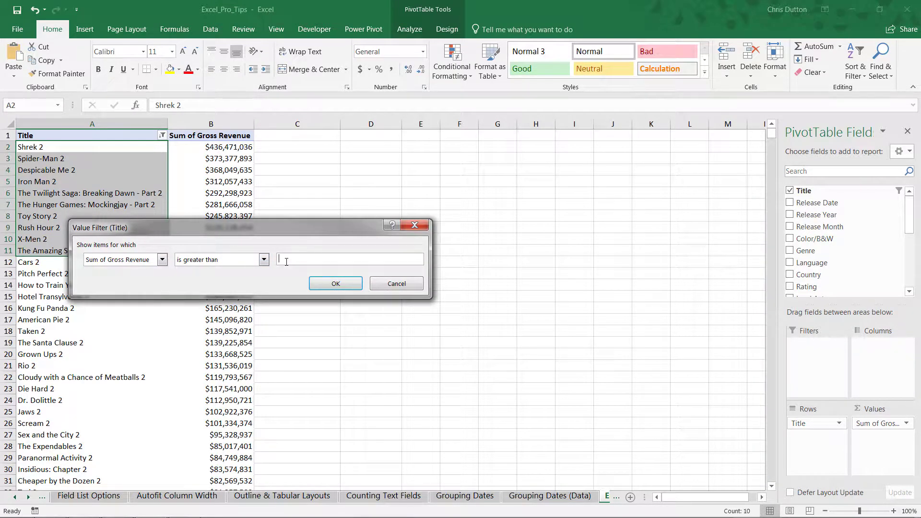
pyautogui.write('200000000')
pyautogui.click(331, 282)
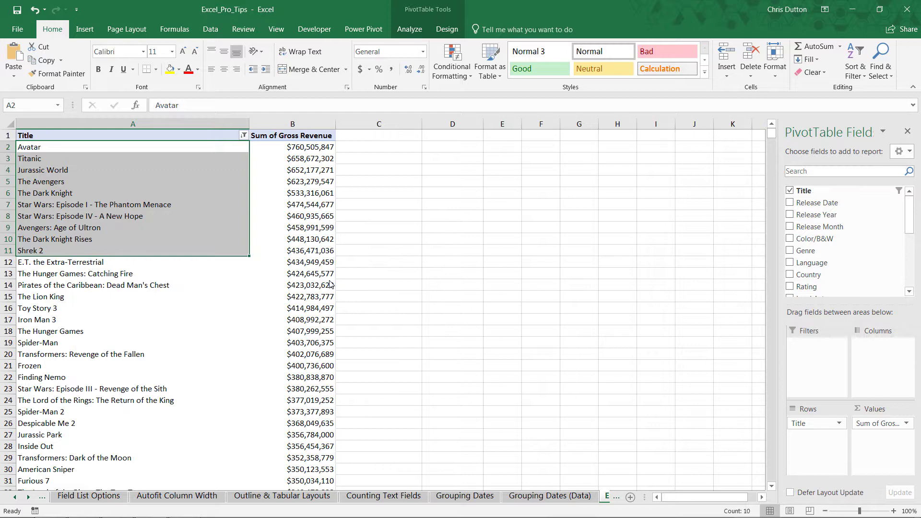
pyautogui.click(217, 216)
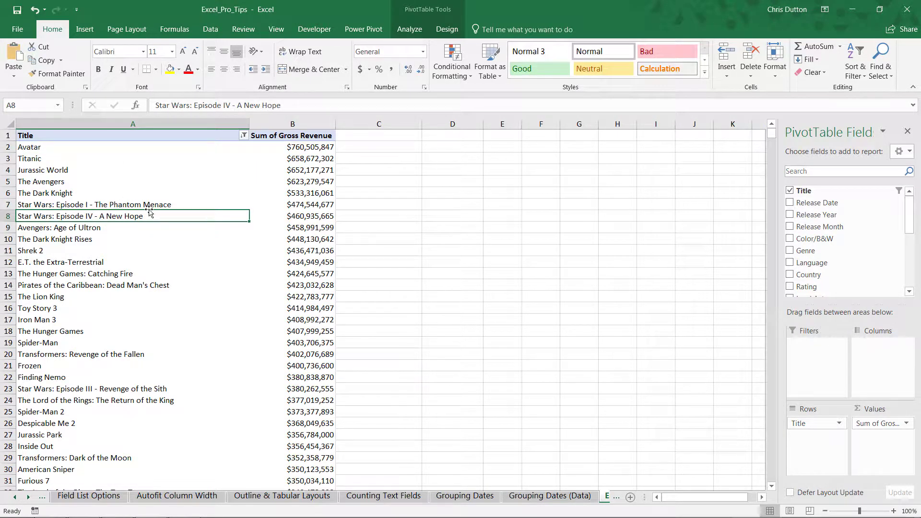
pyautogui.scroll(-2, 175, 216)
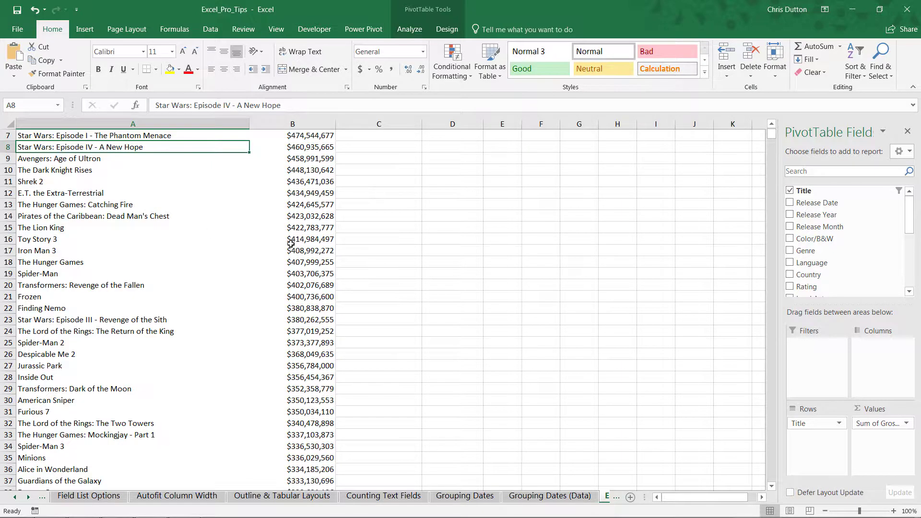
pyautogui.scroll(2, 302, 249)
pyautogui.scroll(-8, 302, 279)
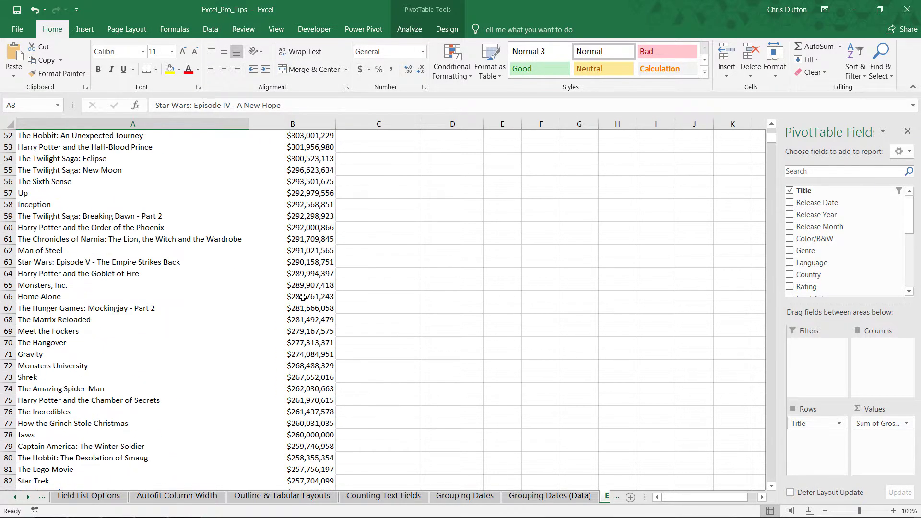
pyautogui.scroll(-20, 303, 298)
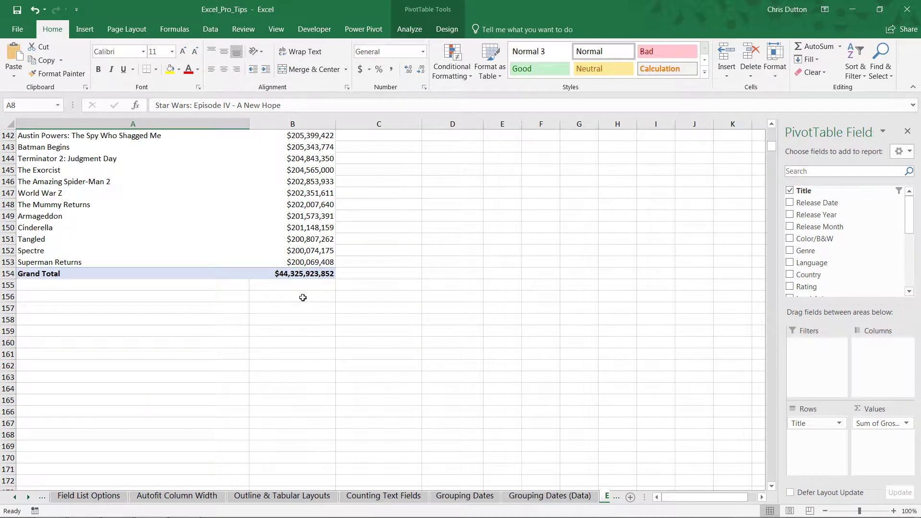
pyautogui.moveTo(313, 267)
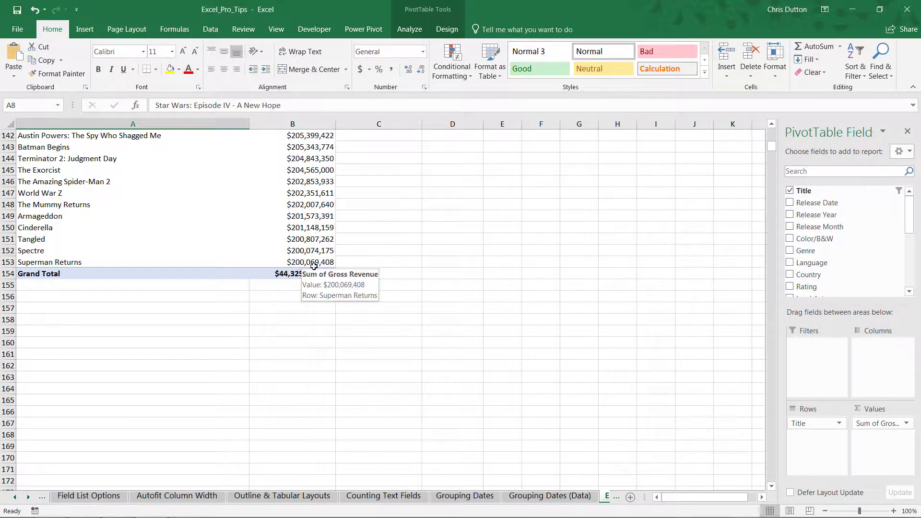
pyautogui.scroll(13, 302, 236)
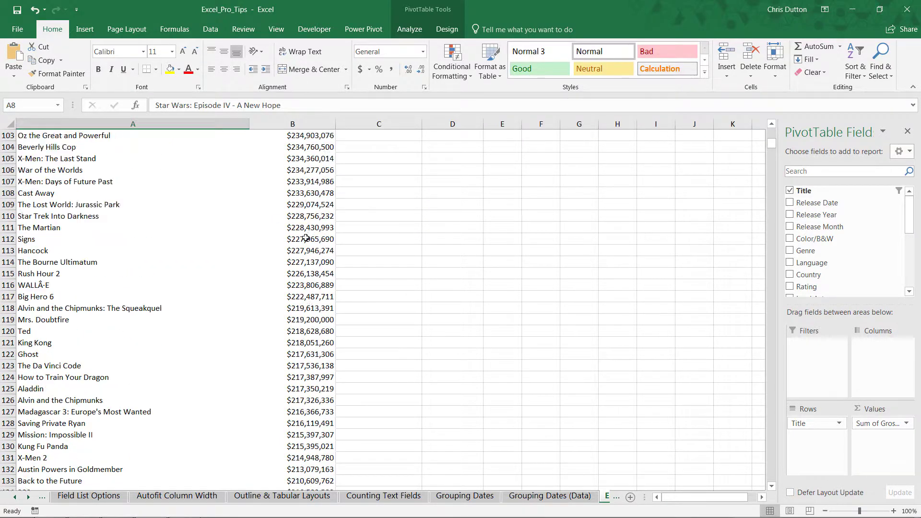
pyautogui.scroll(20, 306, 239)
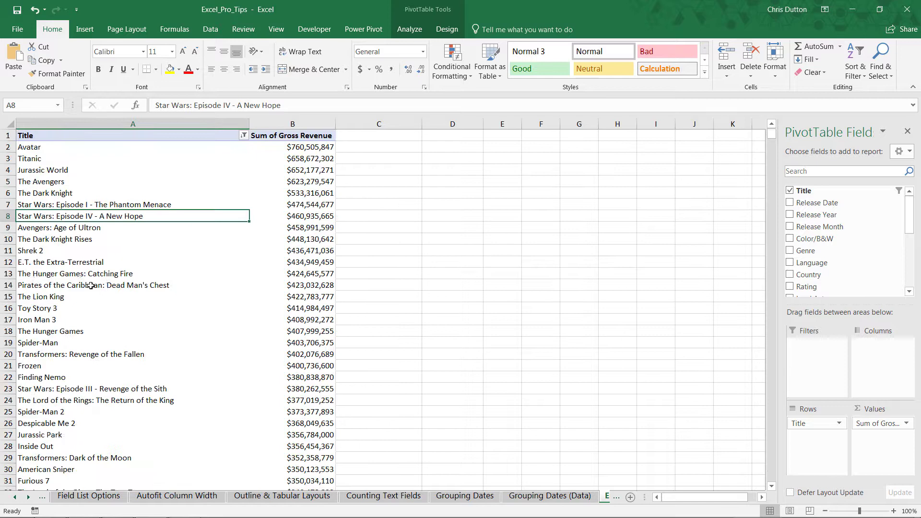
pyautogui.click(243, 135)
pyautogui.moveTo(143, 222)
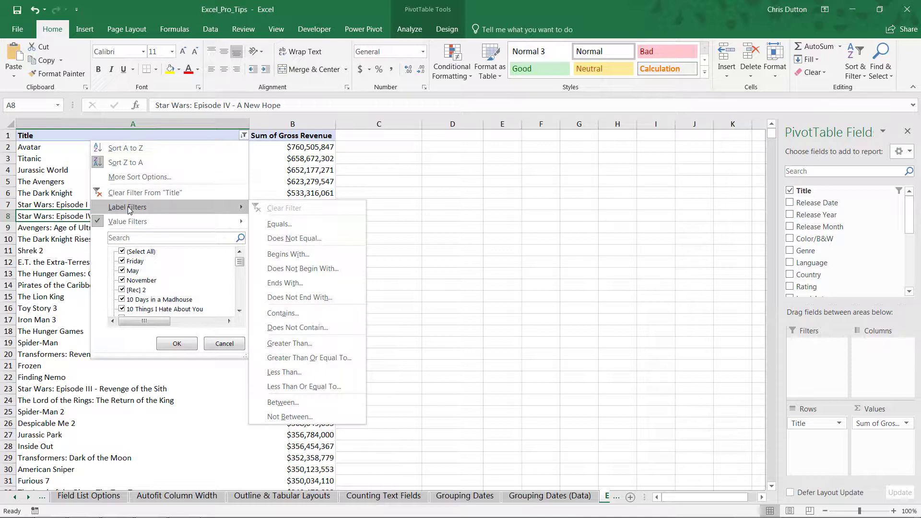
pyautogui.click(288, 158)
pyautogui.moveTo(285, 215)
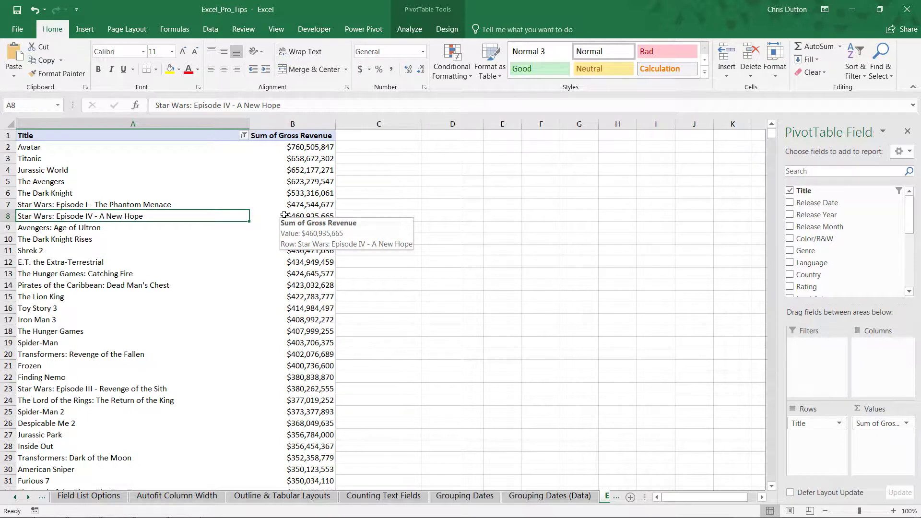
# Step: Enable 'Allow multiple filters per field' in PivotTable Options under Totals & Filters
pyautogui.click(442, 12)
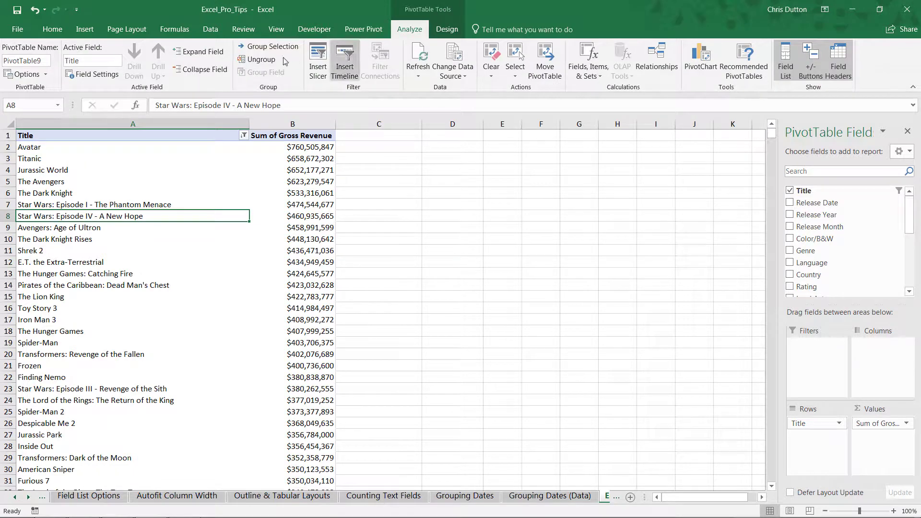
pyautogui.click(27, 75)
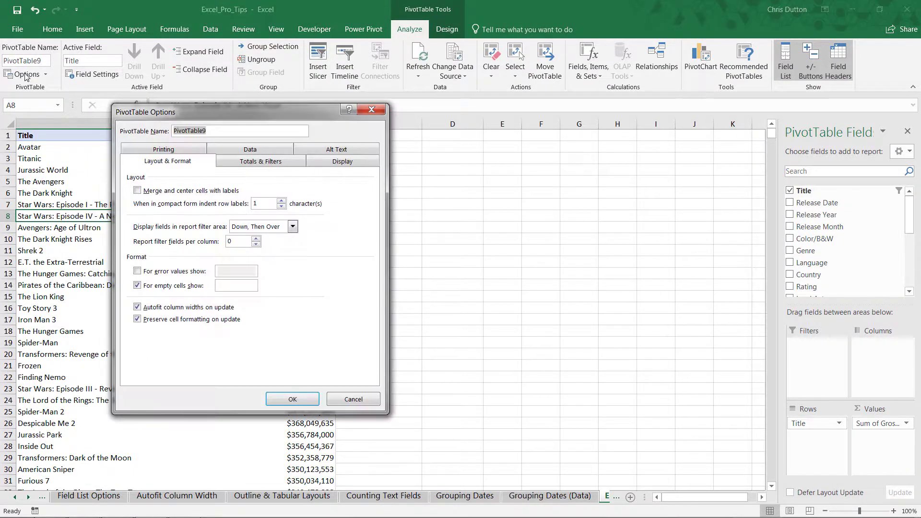
pyautogui.click(271, 163)
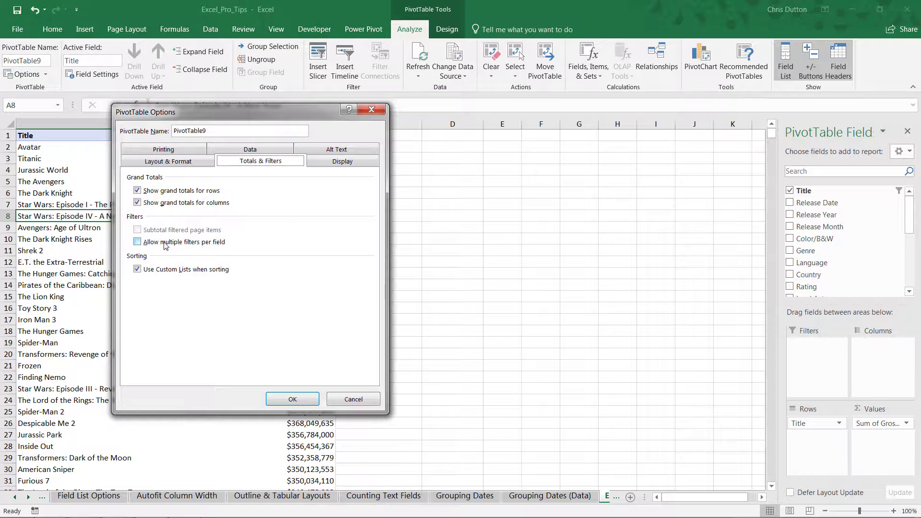
pyautogui.click(137, 242)
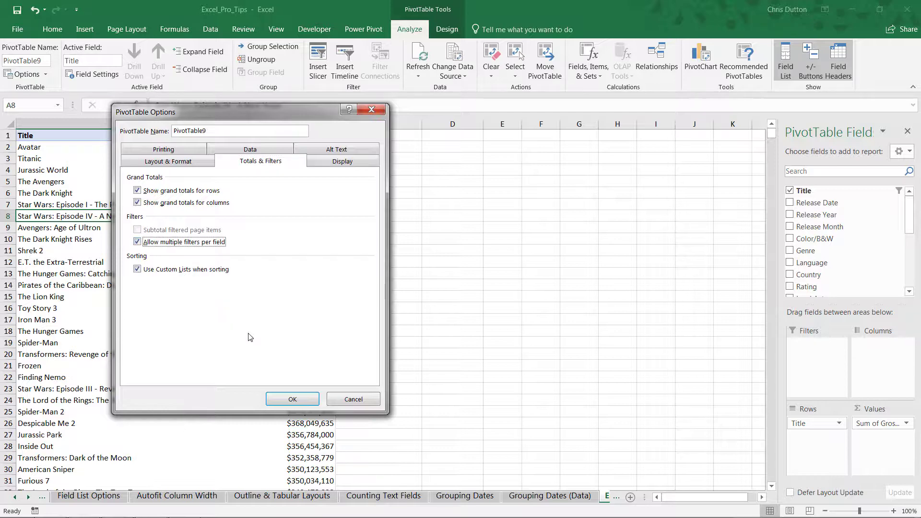
pyautogui.click(283, 400)
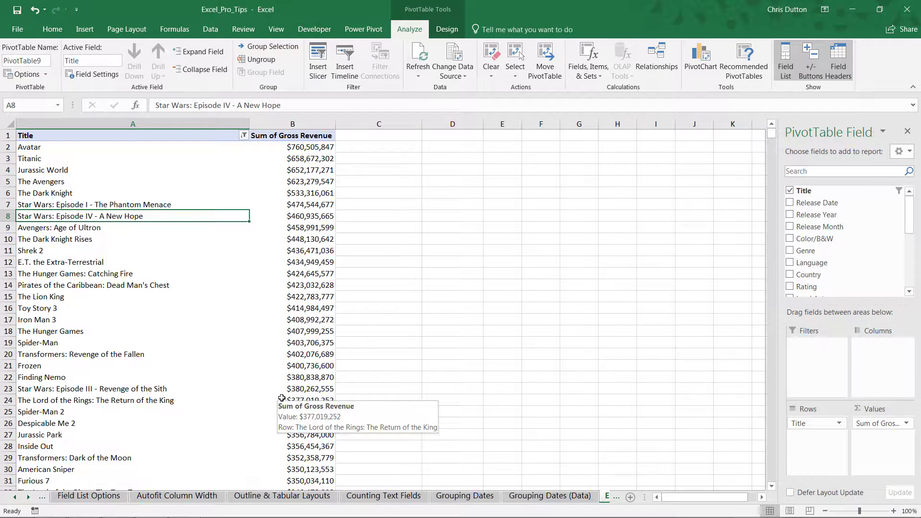
# Step: Add an Ends With '2' Title label filter alongside the revenue filter, leaving ten sequels
pyautogui.click(244, 136)
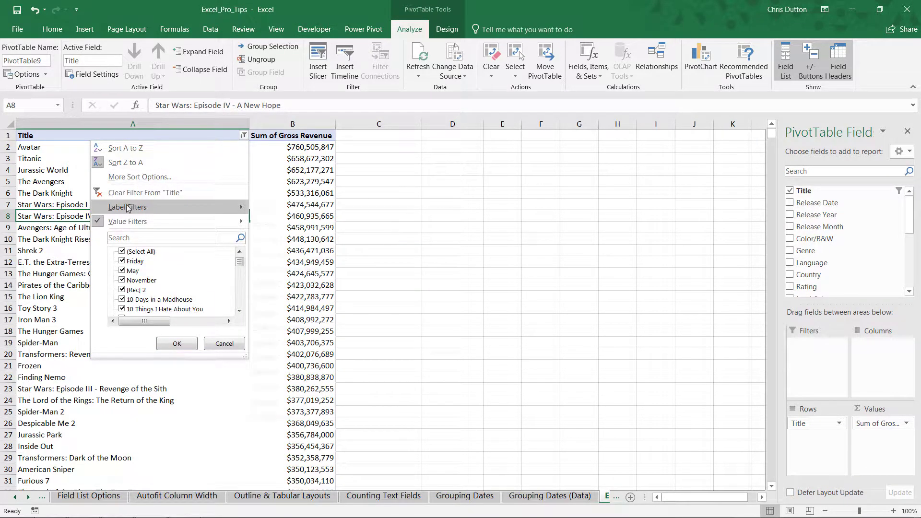
pyautogui.moveTo(120, 208)
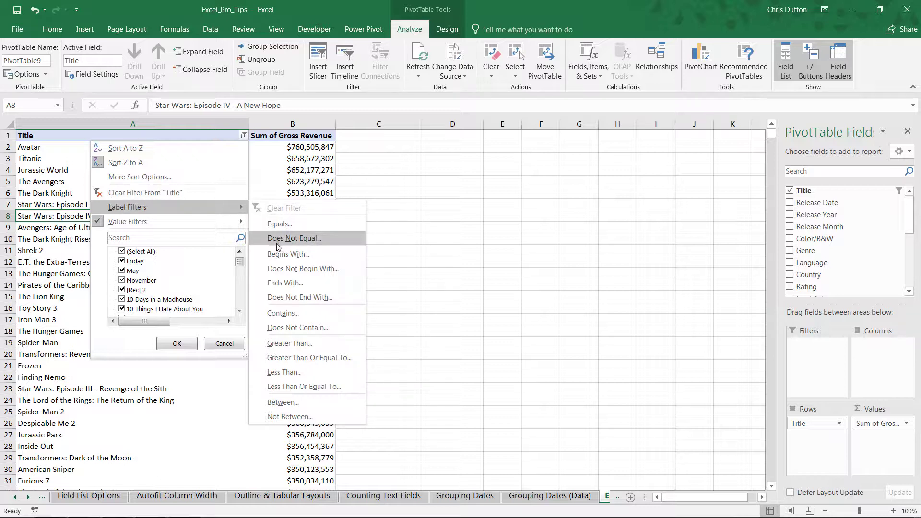
pyautogui.click(290, 283)
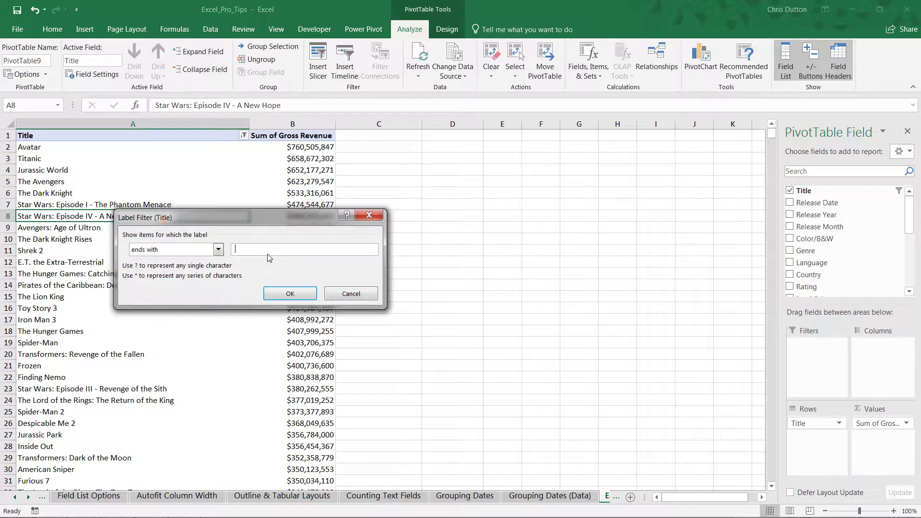
pyautogui.write('2')
pyautogui.click(289, 293)
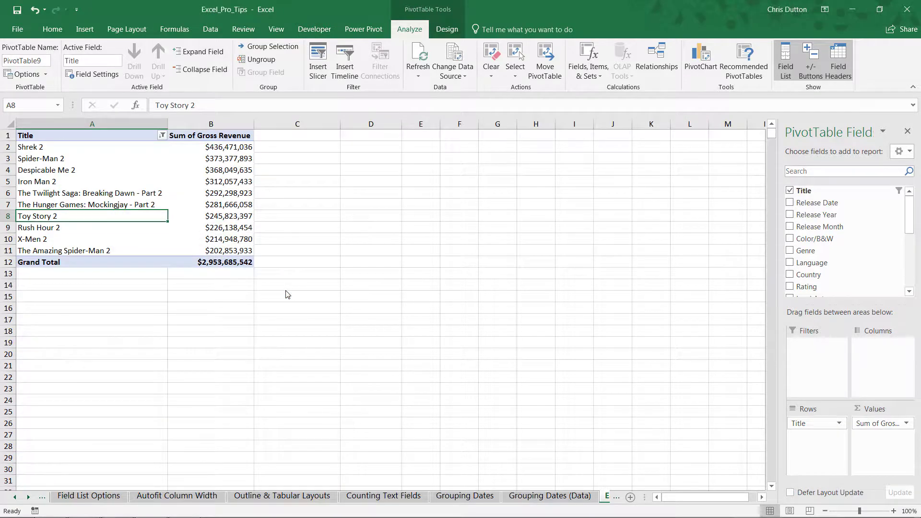
pyautogui.moveTo(42, 148); pyautogui.dragTo(33, 250)
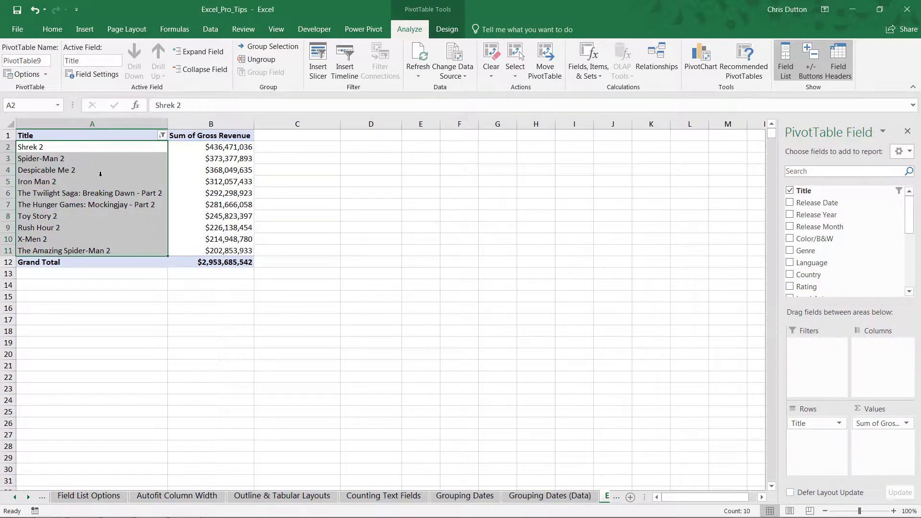
pyautogui.click(42, 142)
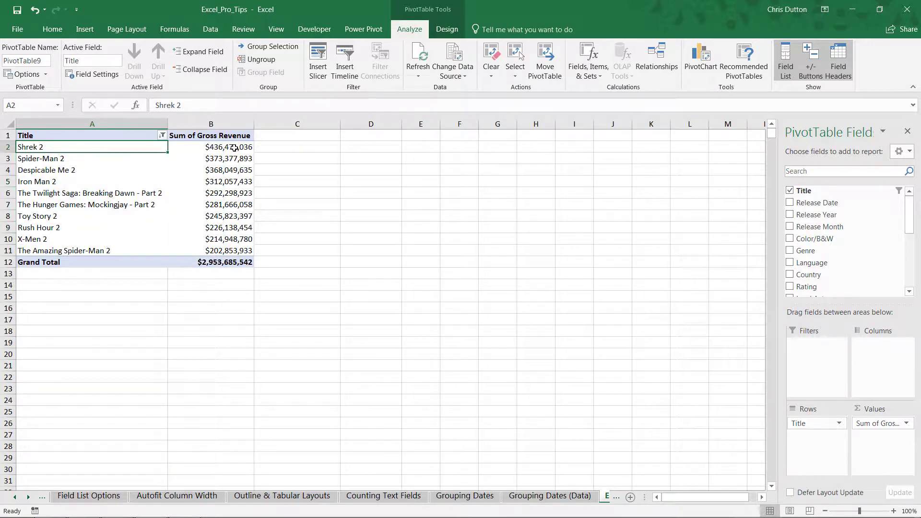
pyautogui.moveTo(235, 147); pyautogui.dragTo(233, 249)
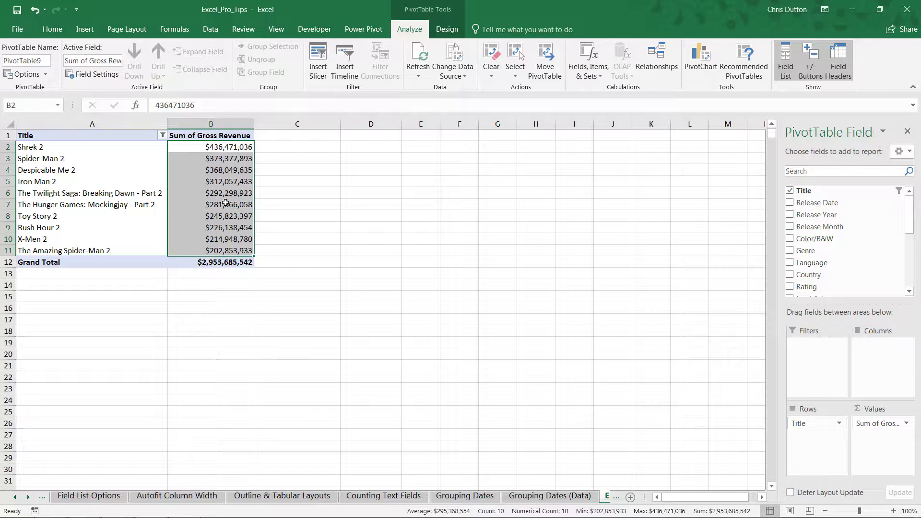
pyautogui.moveTo(226, 202)
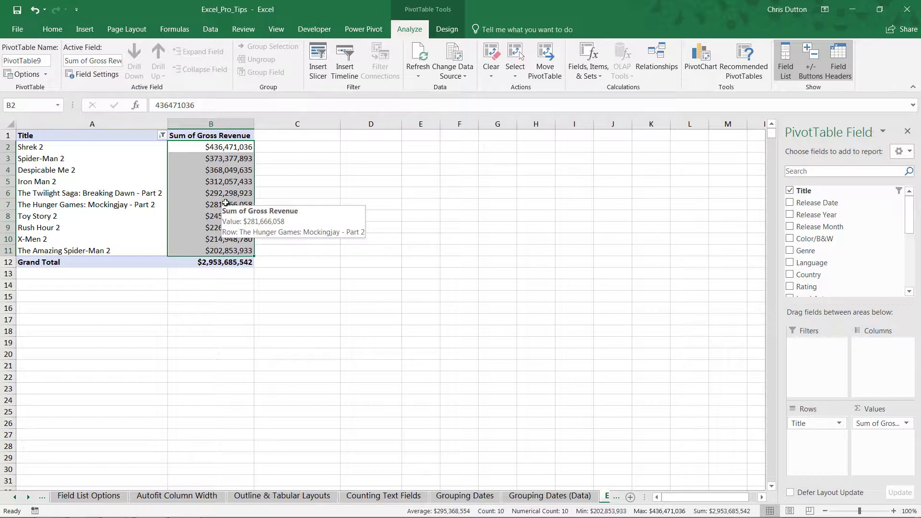
pyautogui.click(162, 135)
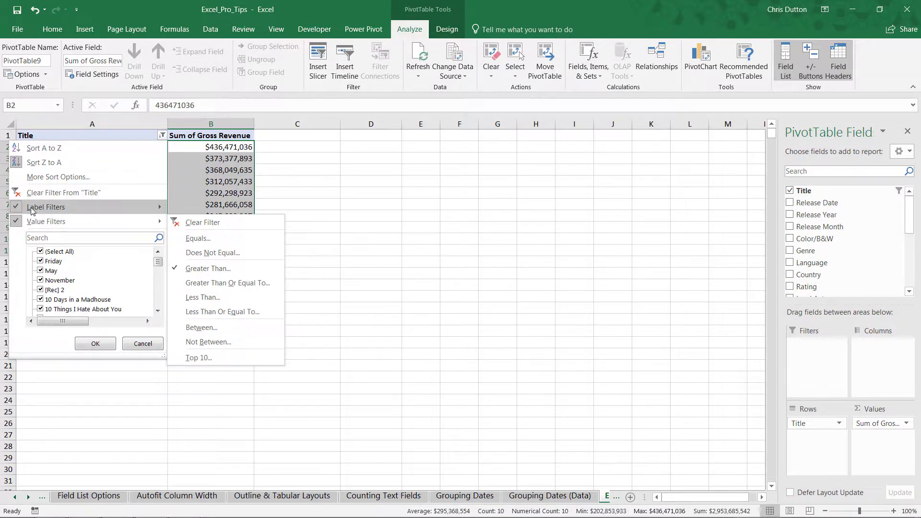
pyautogui.moveTo(32, 207)
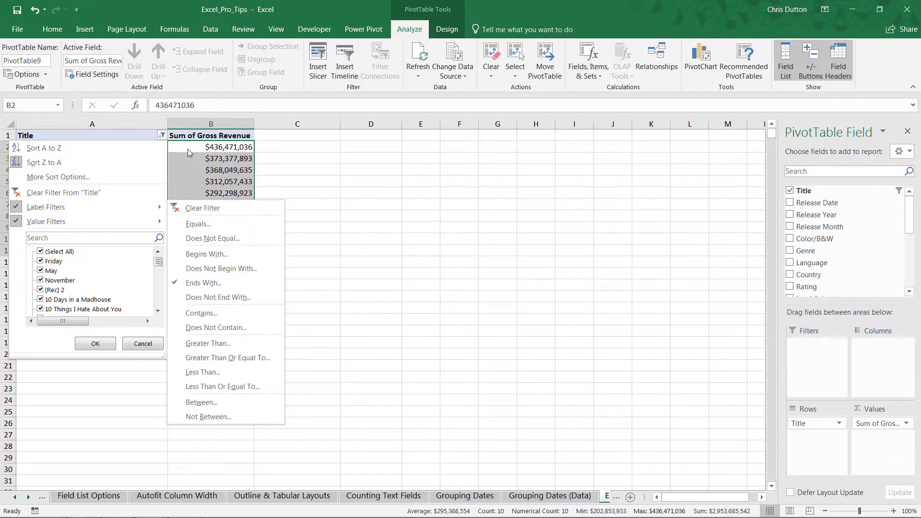
pyautogui.press('Escape')
pyautogui.press('Escape')
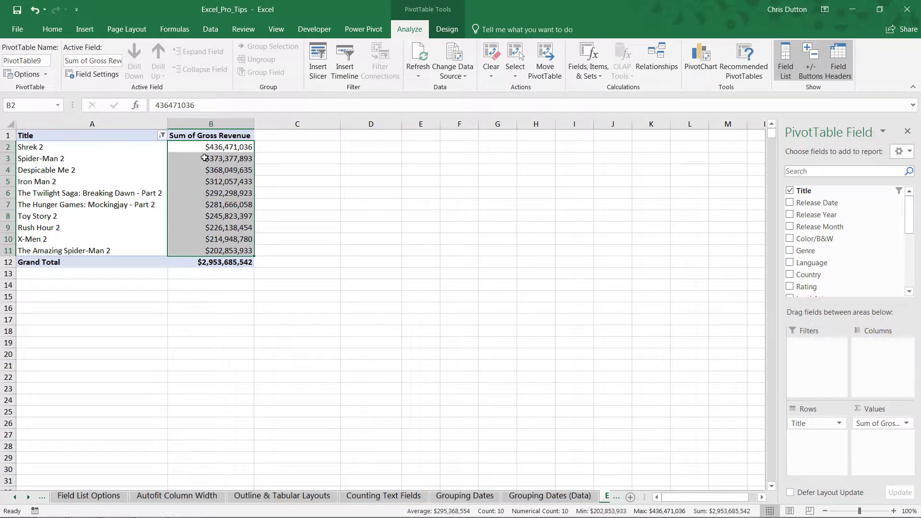
pyautogui.moveTo(205, 157)
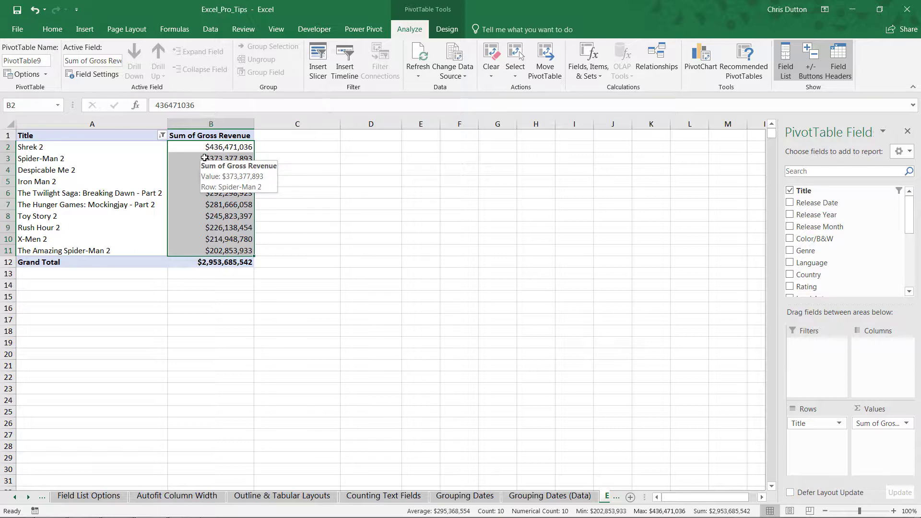